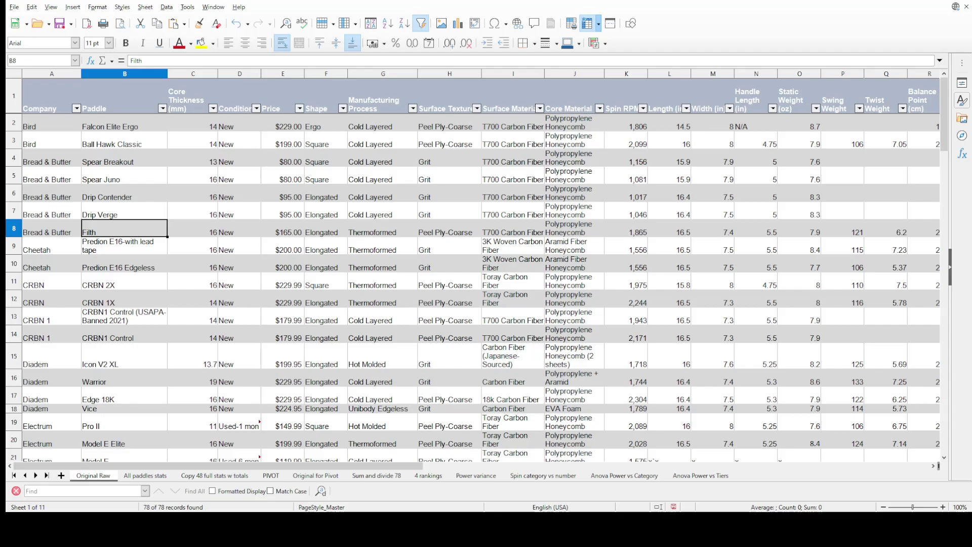
Review the raw data's Price, Spin RPM, serve-speed power and punch-volley pop columns, then open All paddles stats
left_click(278, 76)
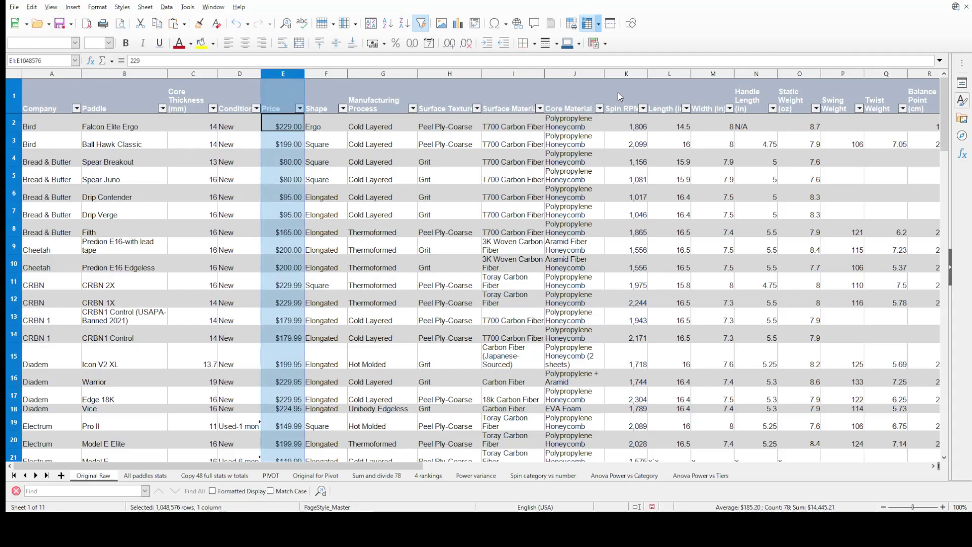
left_click(623, 72)
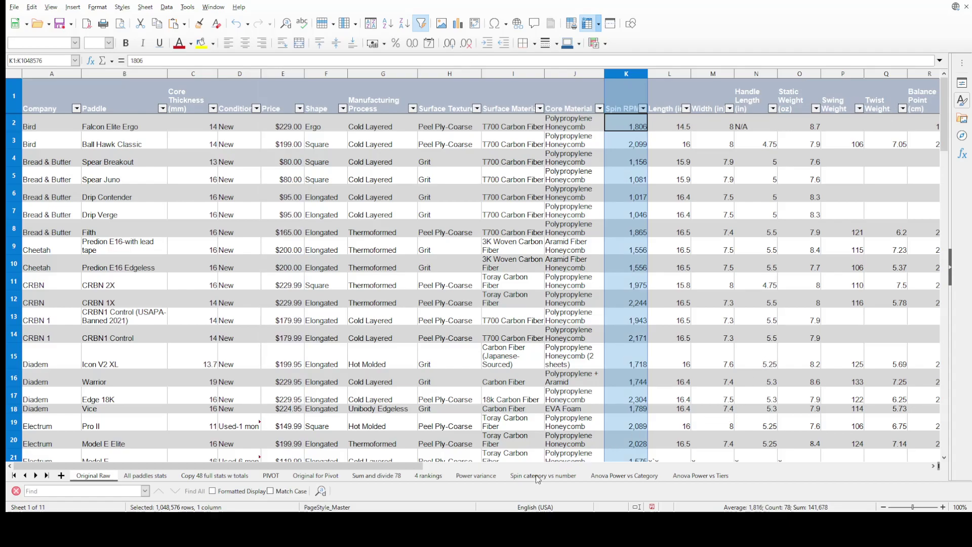
left_click_drag(414, 468, 474, 470)
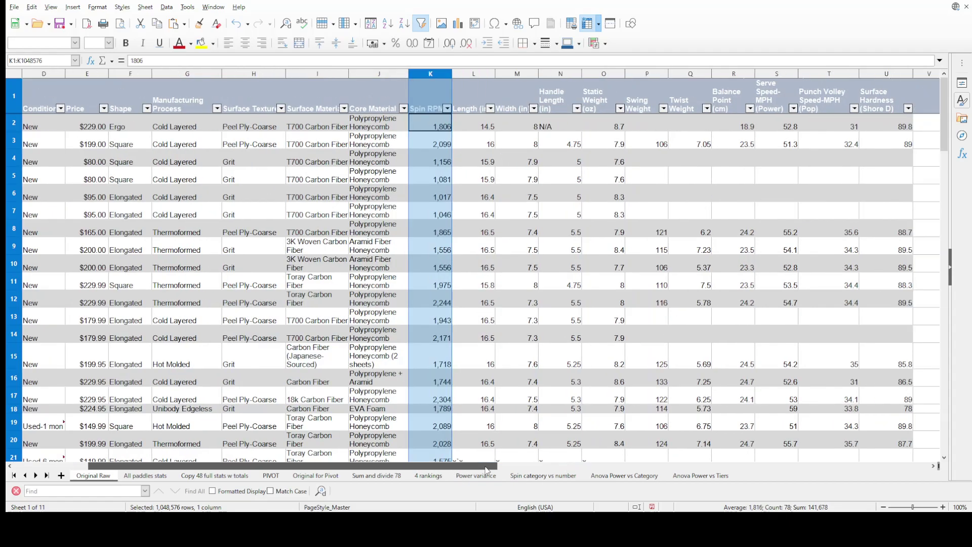
left_click(791, 73)
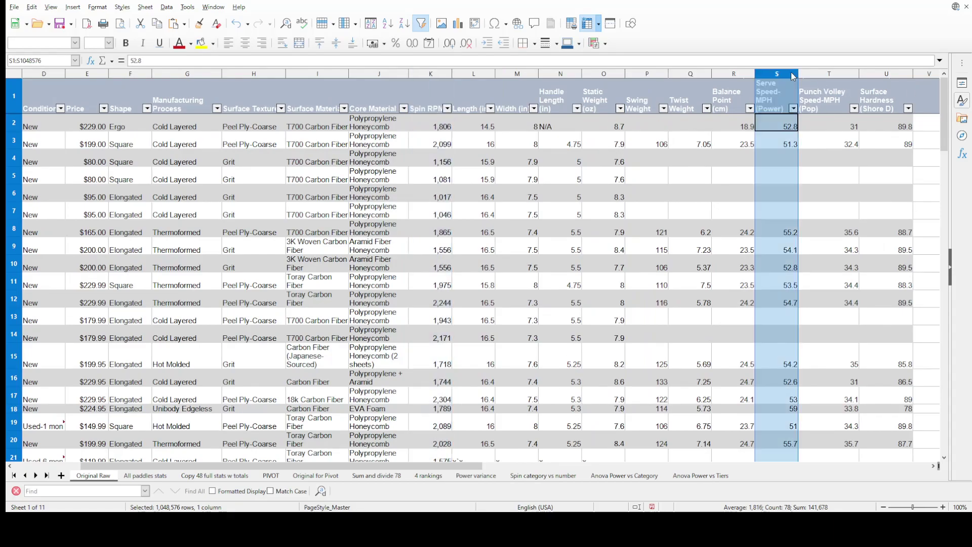
left_click(830, 73)
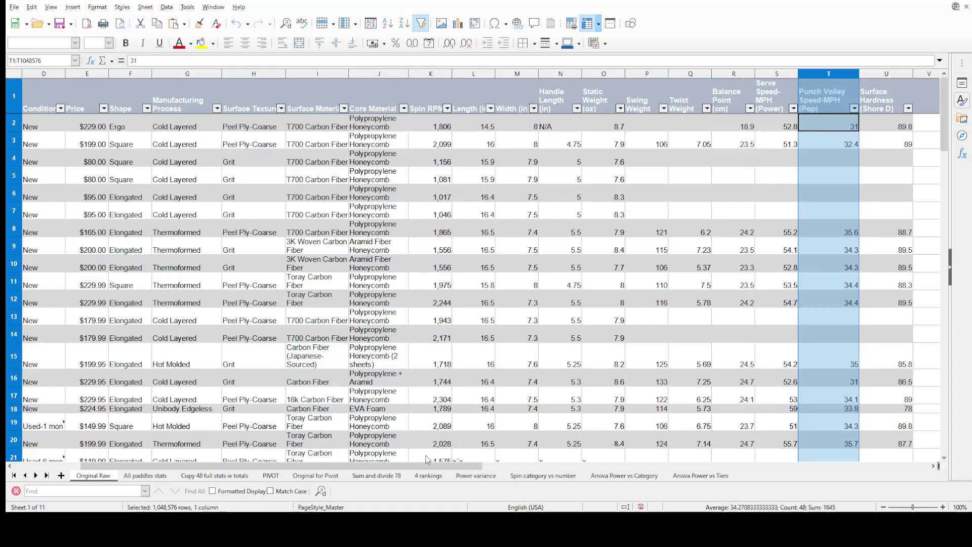
left_click_drag(427, 465, 365, 466)
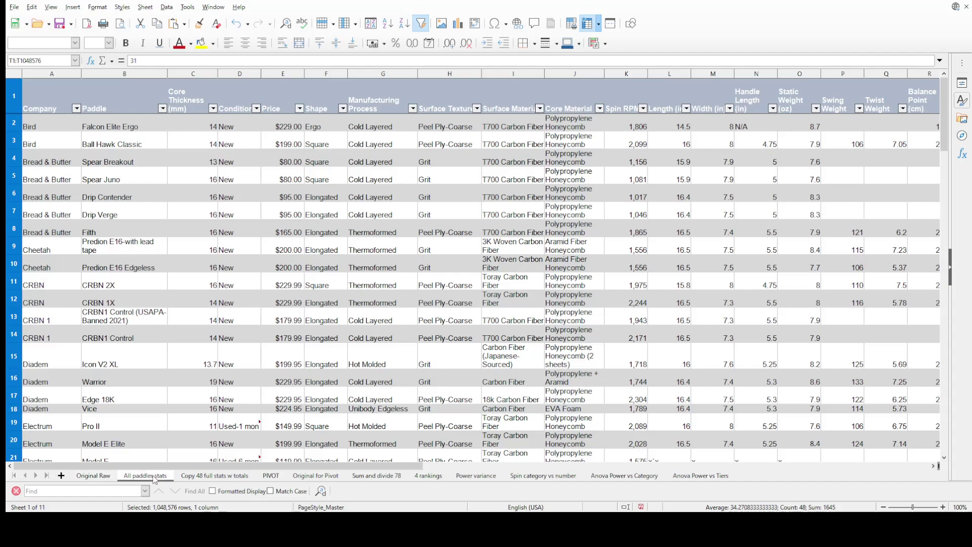
left_click(146, 476)
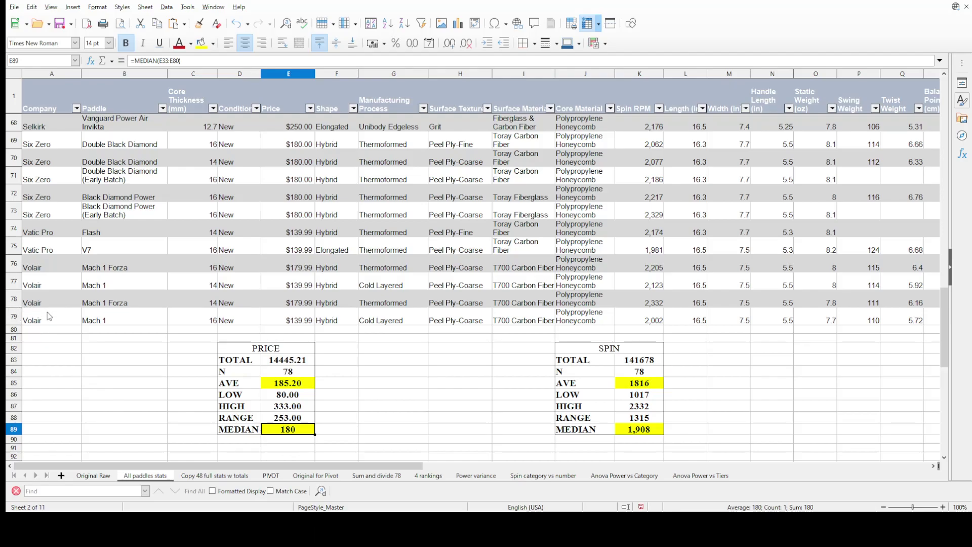
Browse the Copy 48 full stats w totals sheet, noting the first paddle's missing swing and twist weights
left_click(219, 476)
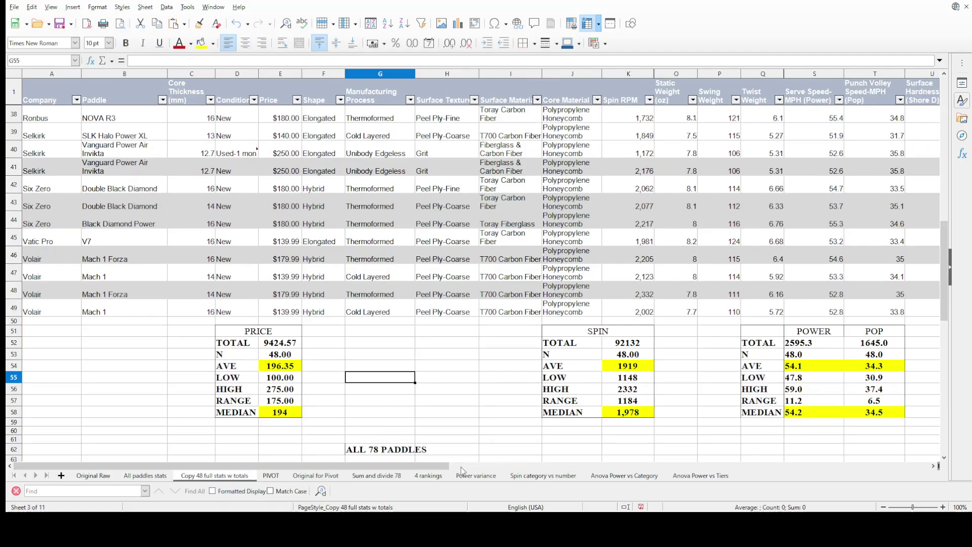
left_click_drag(443, 472, 500, 472)
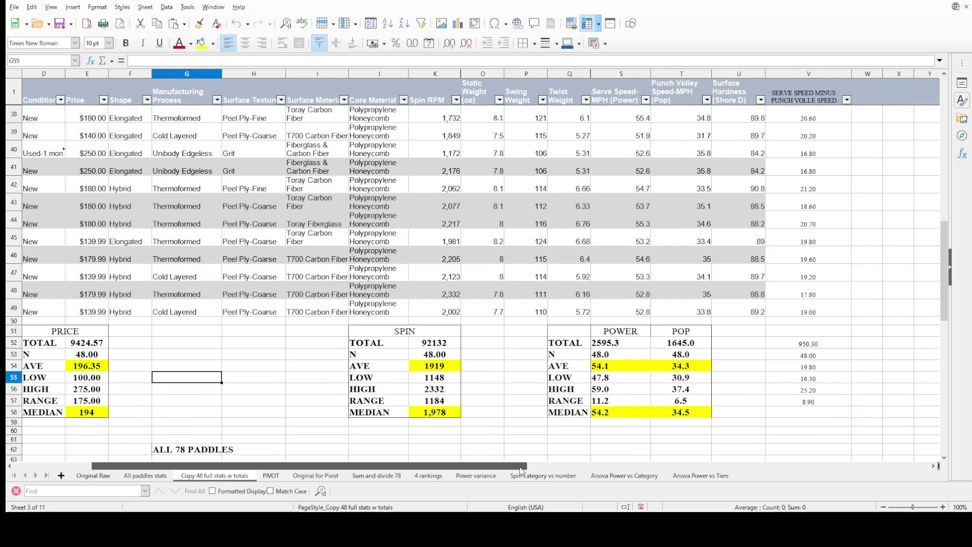
scroll(630, 276, "up", 5)
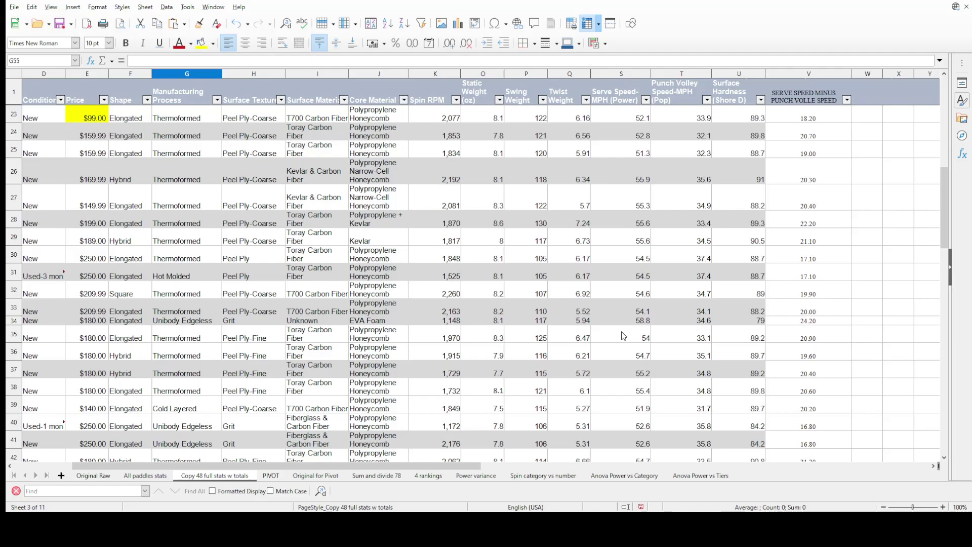
scroll(604, 299, "up", 7)
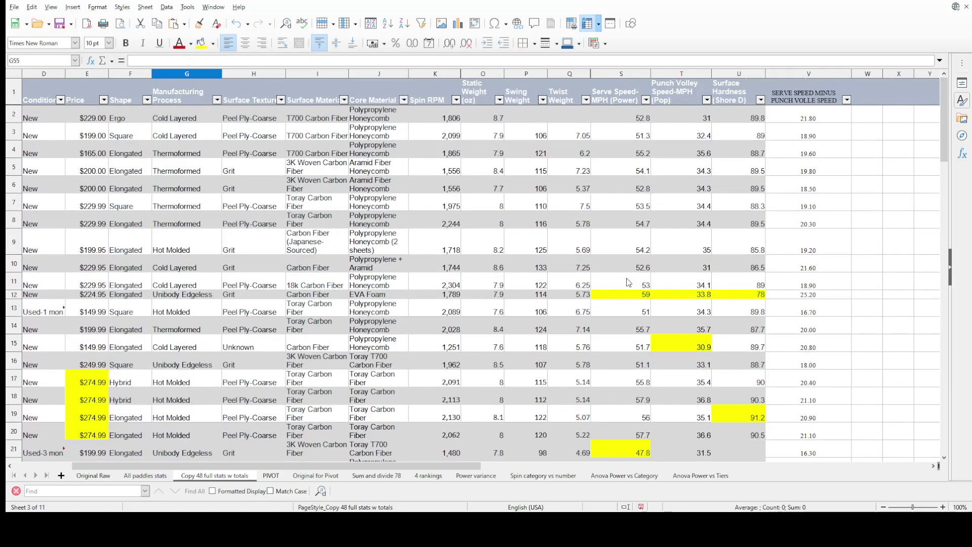
left_click_drag(535, 116, 554, 121)
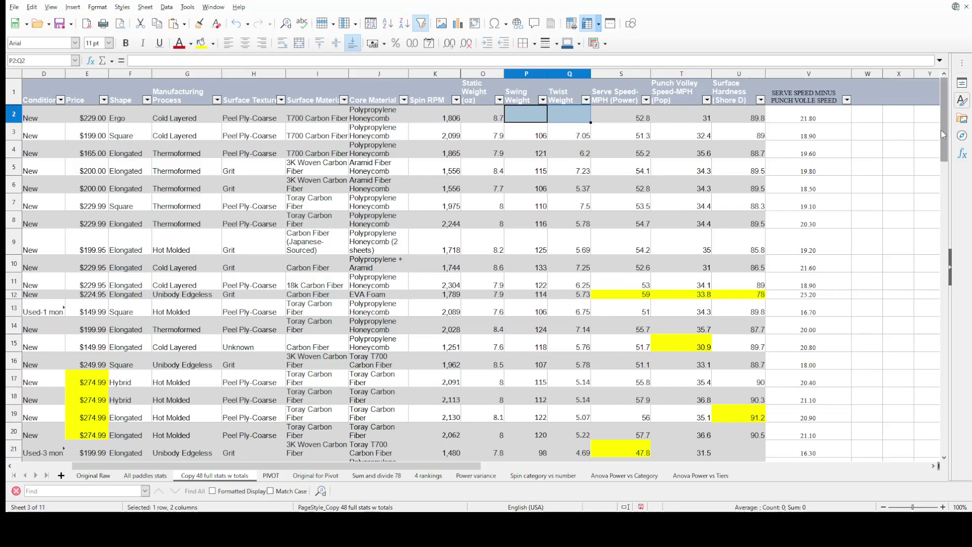
scroll(947, 187, "down", 4)
left_click_drag(948, 188, 966, 290)
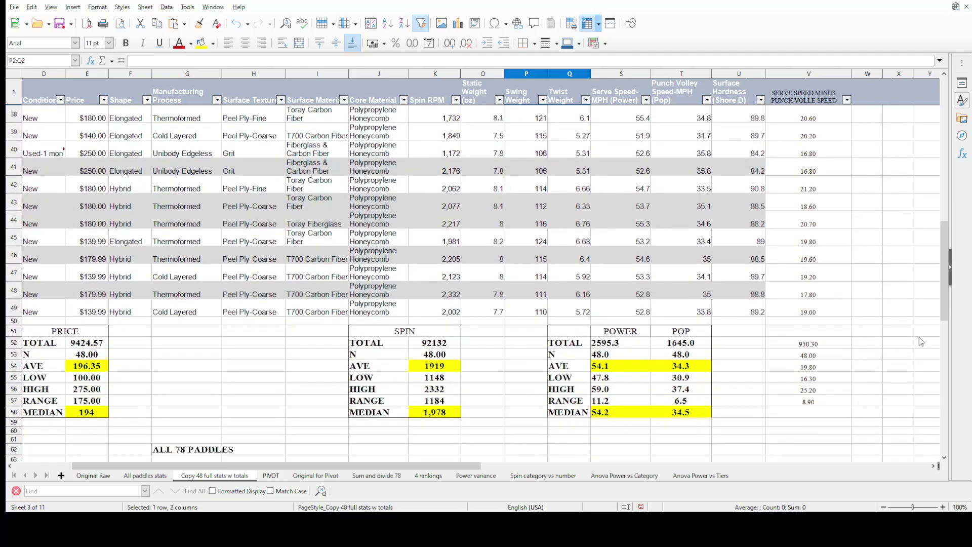
left_click_drag(454, 468, 396, 469)
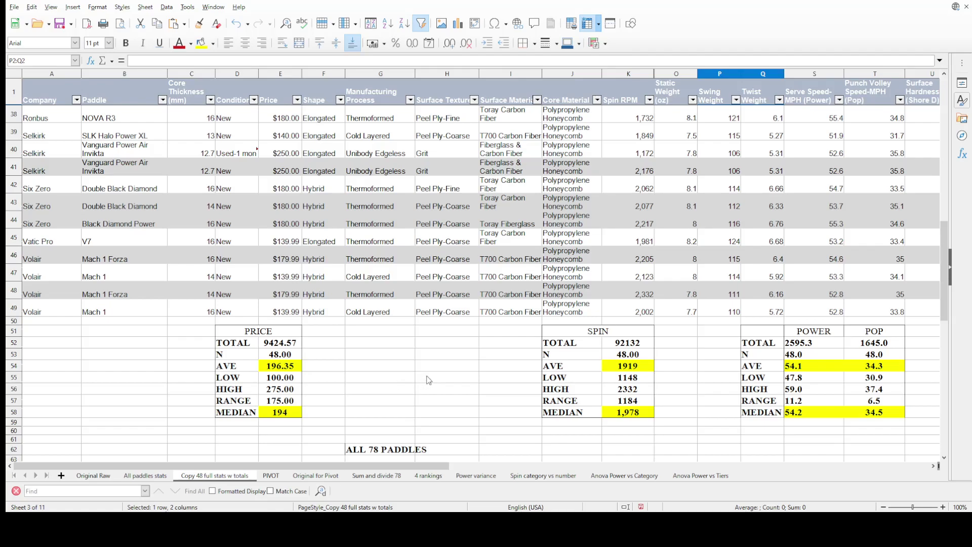
Scroll down to the ALL 78 PADDLES price-count table, then switch to the PIVOT sheet
scroll(396, 417, "down", 1)
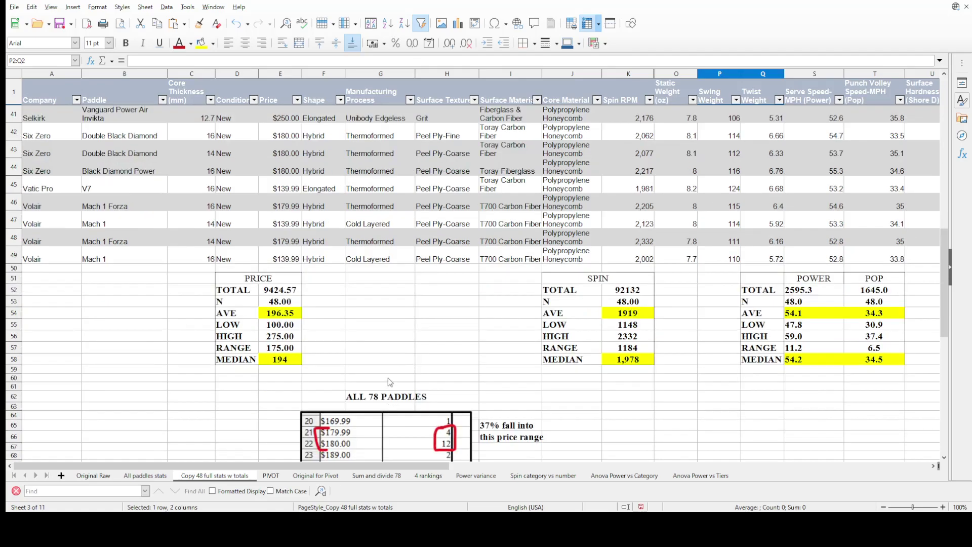
scroll(394, 364, "down", 2)
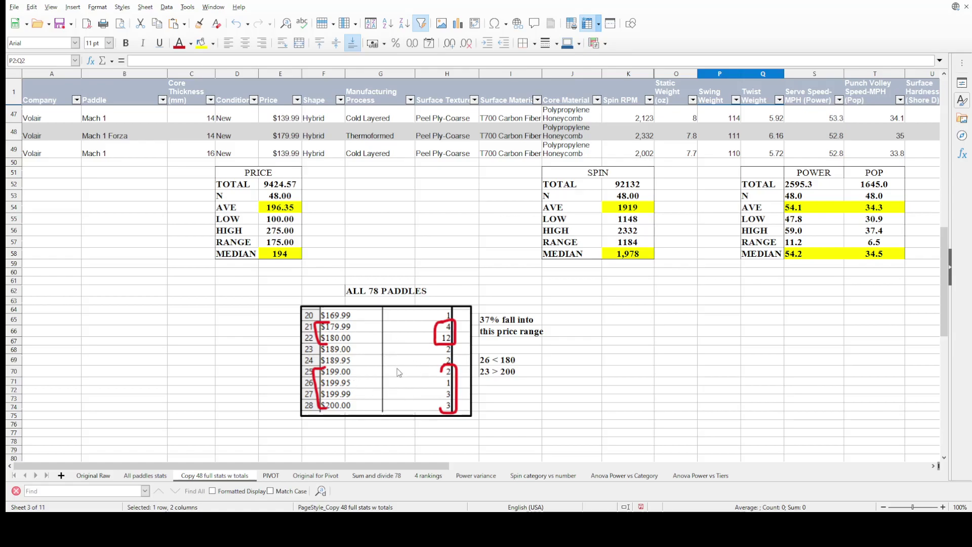
left_click(271, 476)
Move through the Original for Pivot sheet to the Sum and divide 78 sheet
left_click(316, 476)
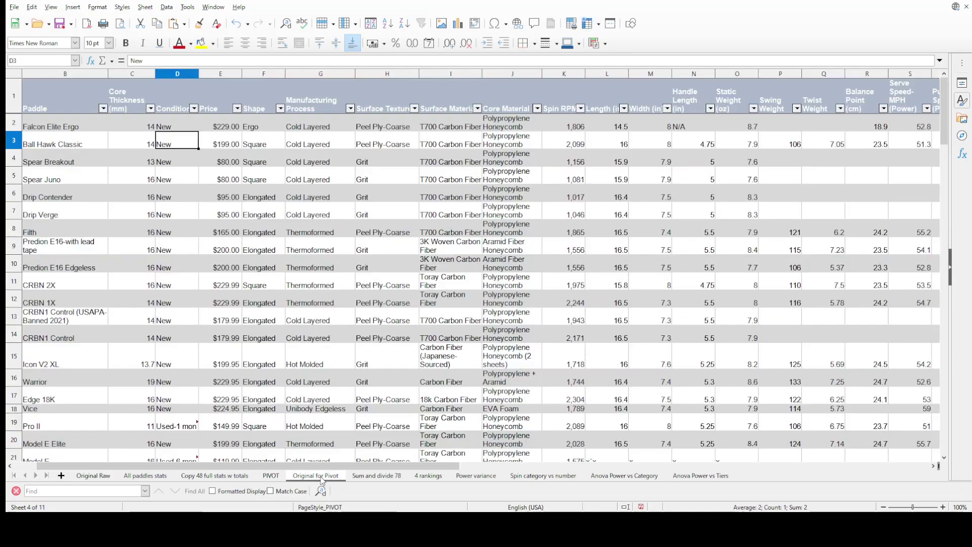
left_click(379, 477)
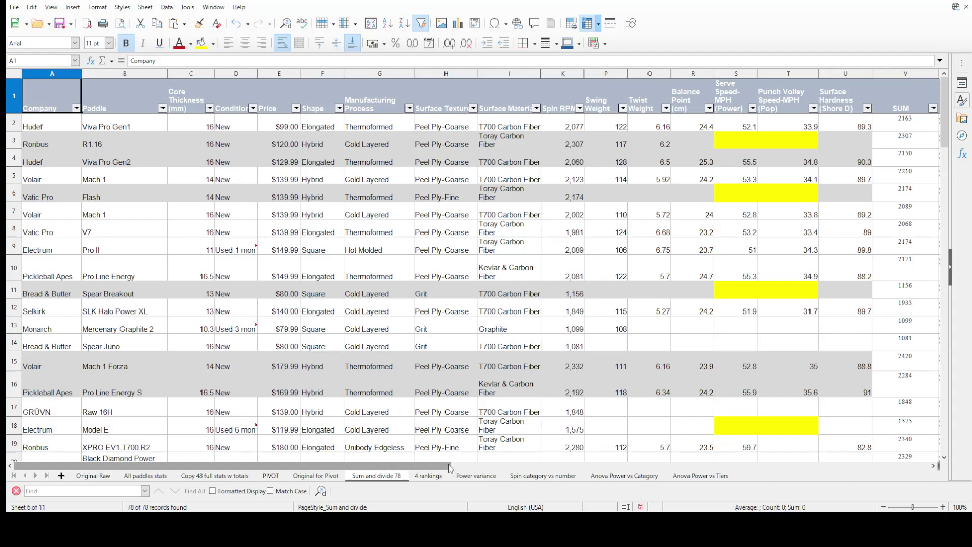
Check the first paddle's spin, power, pop values and SUM formula, and row 3's missing power and pop
left_click_drag(444, 464, 496, 468)
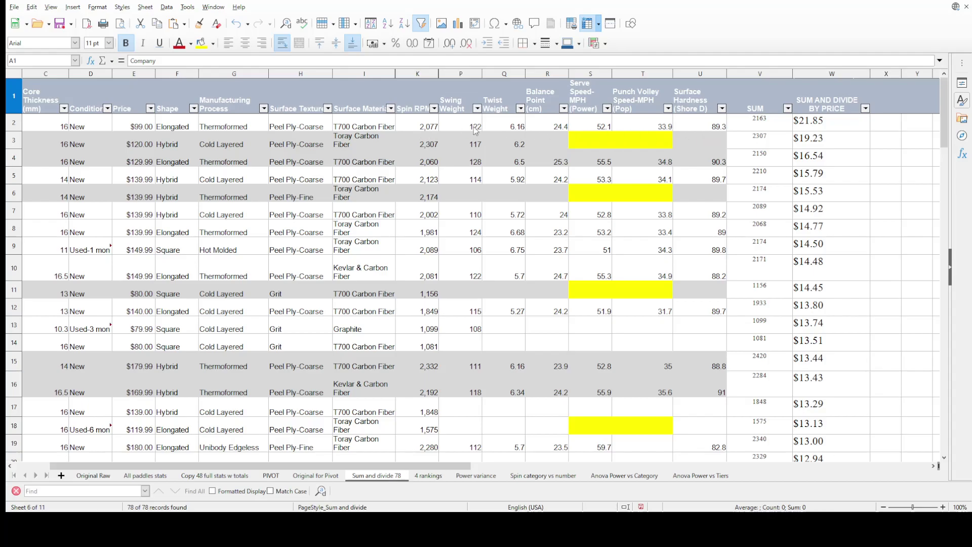
left_click(421, 128)
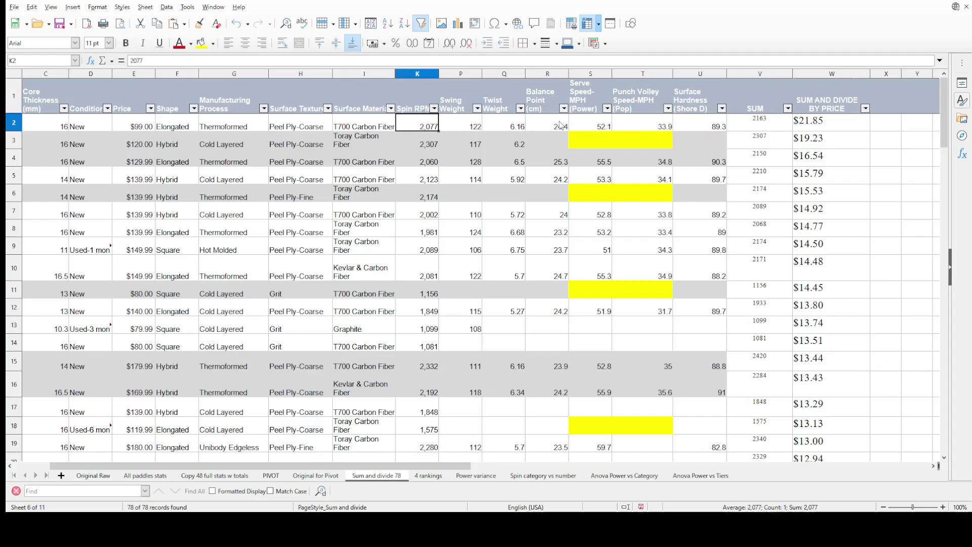
left_click(588, 126)
left_click(653, 127)
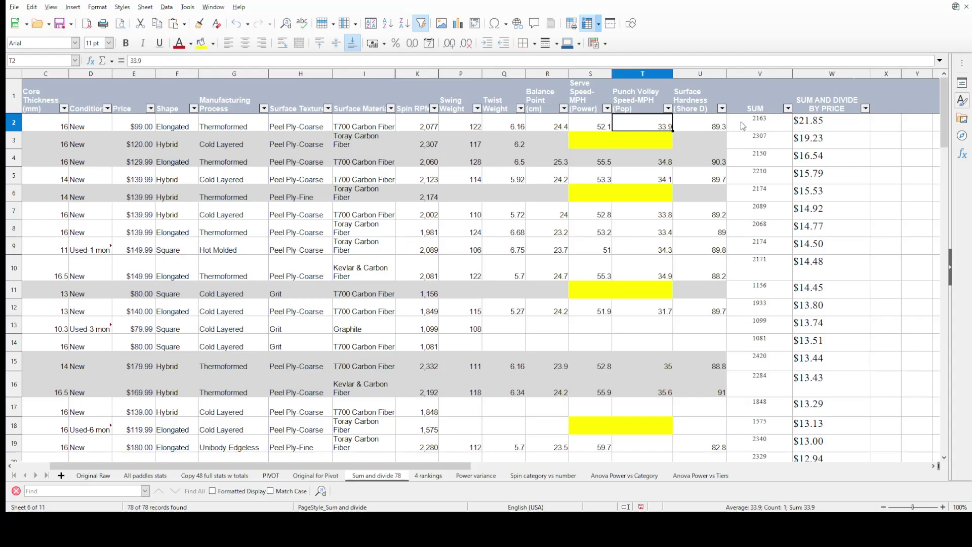
left_click(764, 126)
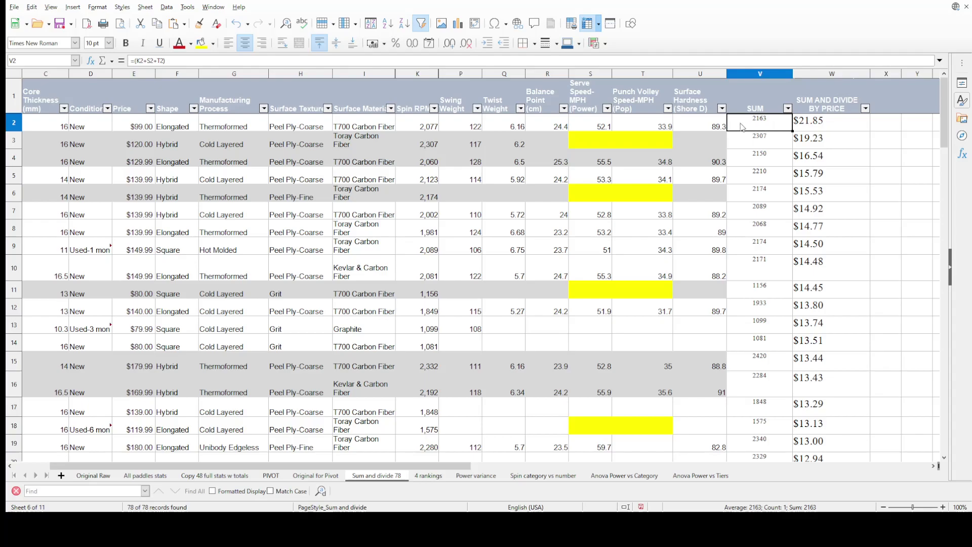
left_click(417, 74)
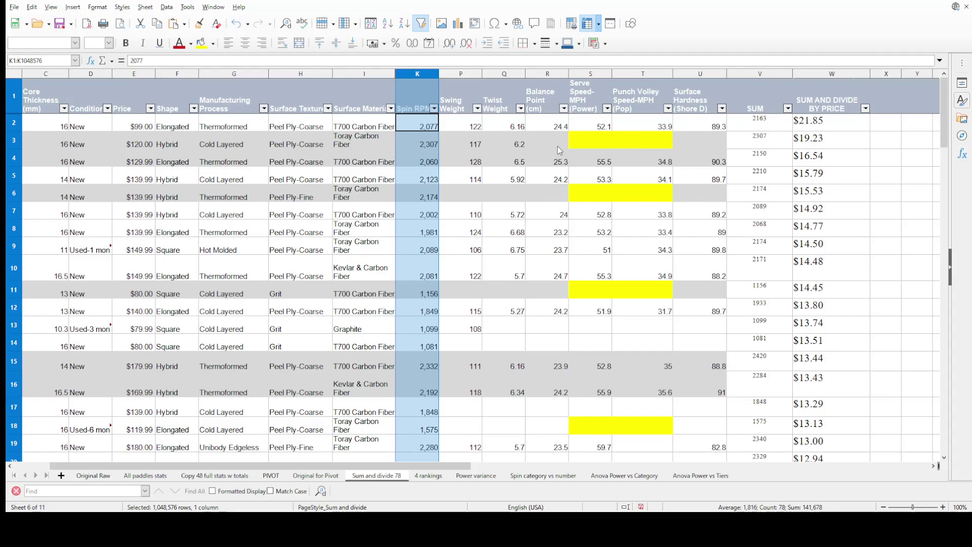
left_click(593, 143)
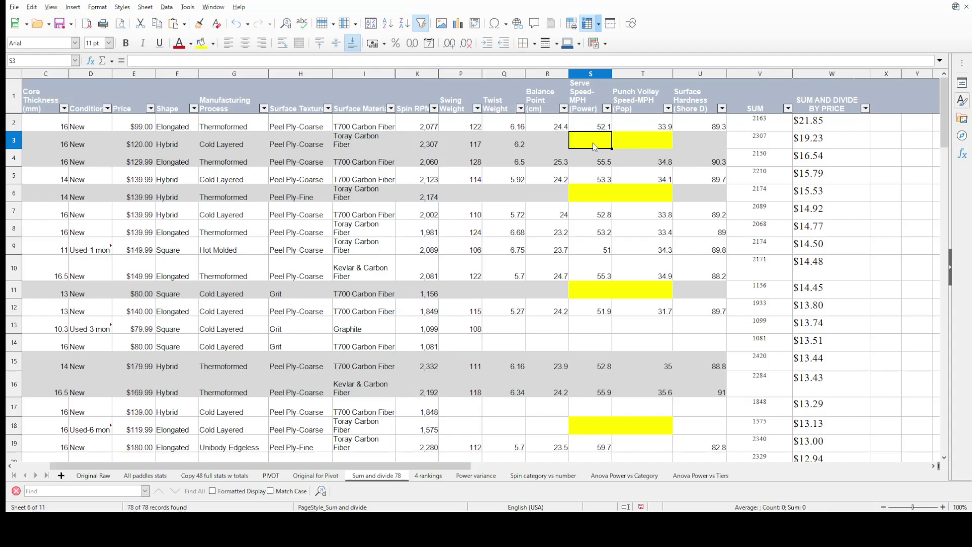
left_click_drag(588, 145, 641, 142)
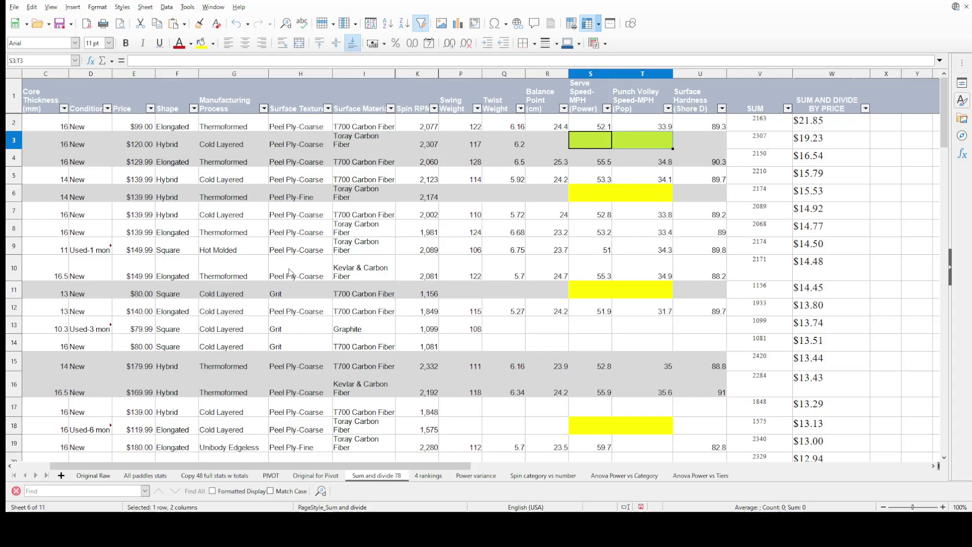
Inspect the Price column and the W4 value-by-price formula, then open the 4 rankings sheet
left_click_drag(123, 127, 133, 444)
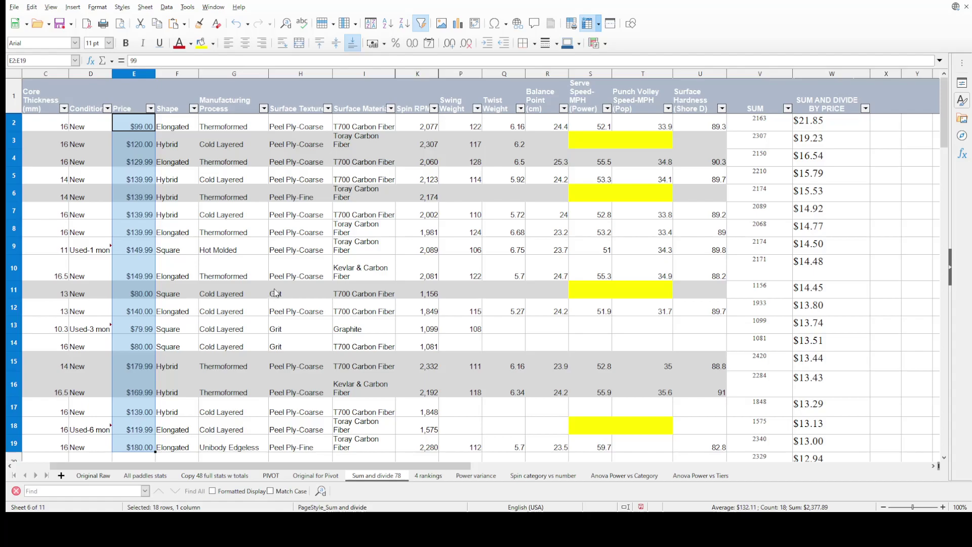
left_click(831, 74)
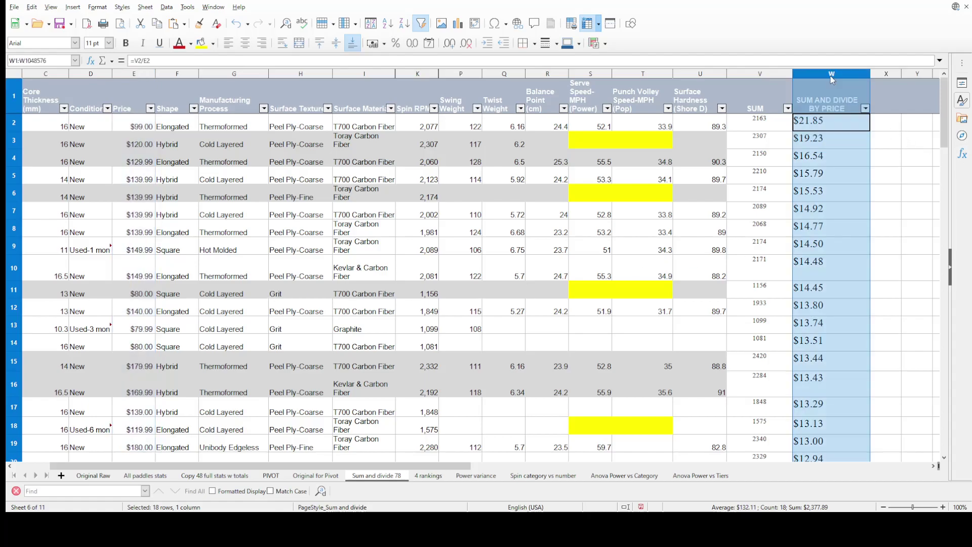
left_click(838, 158)
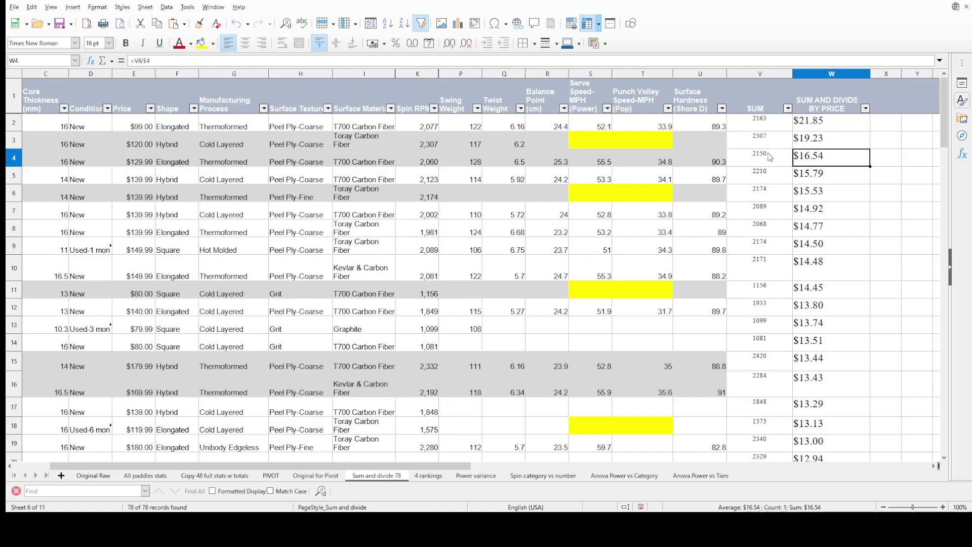
left_click(429, 476)
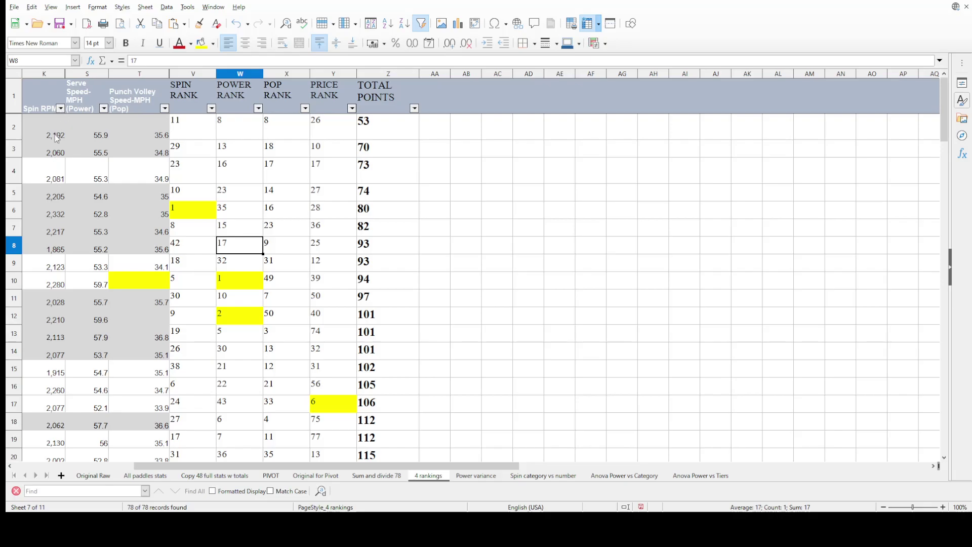
key("ctrl+z")
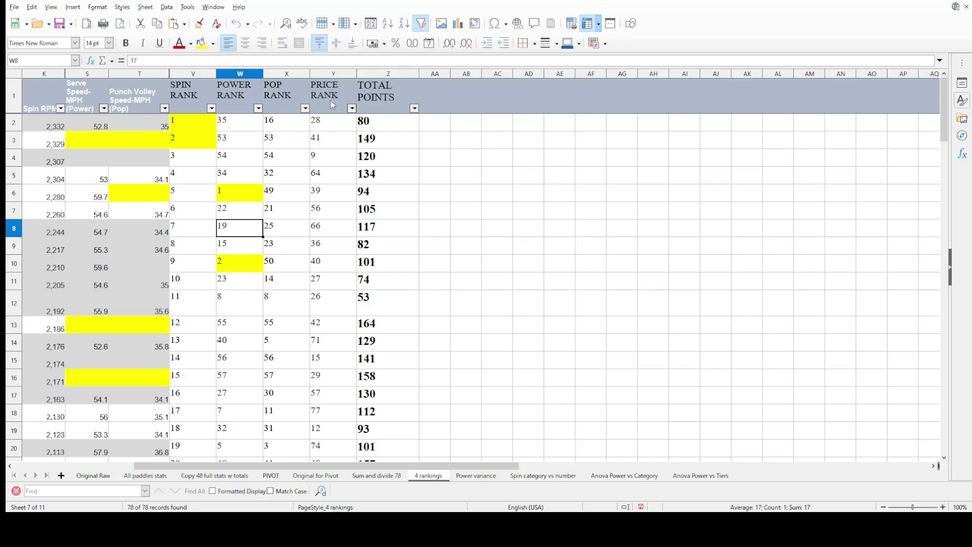
left_click(414, 108)
left_click(397, 125)
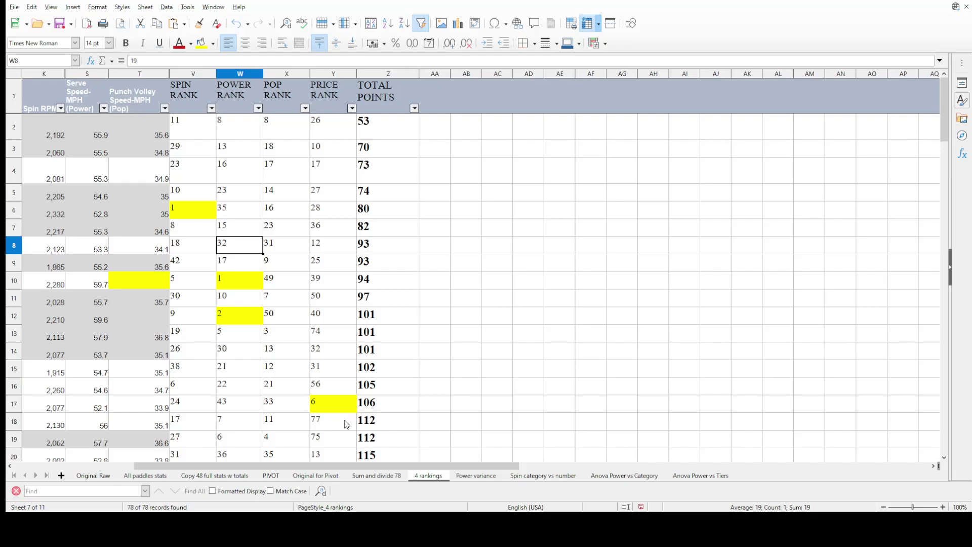
Try unhiding the columns between K and S, then undo showing columns L through R
left_click_drag(344, 469, 281, 470)
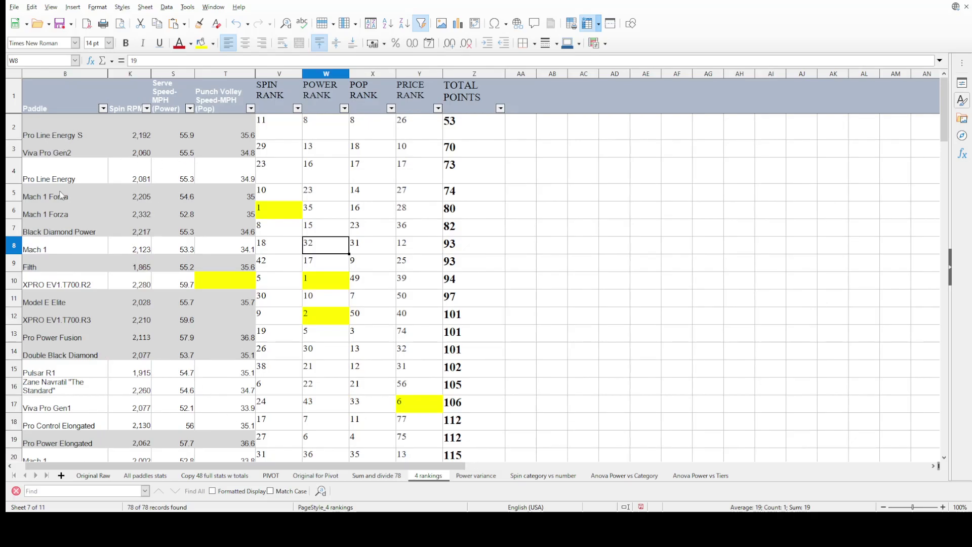
left_click_drag(253, 466, 213, 470)
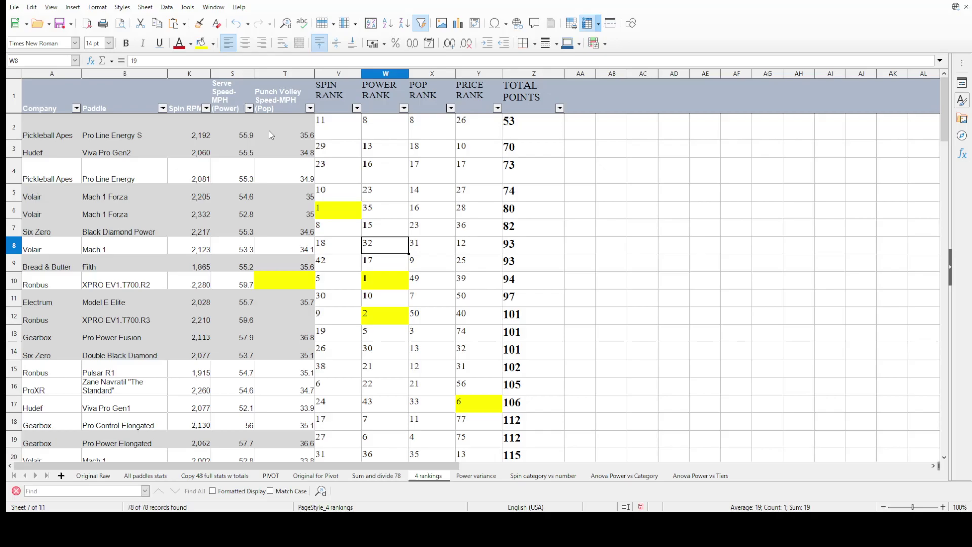
left_click_drag(161, 74, 180, 75)
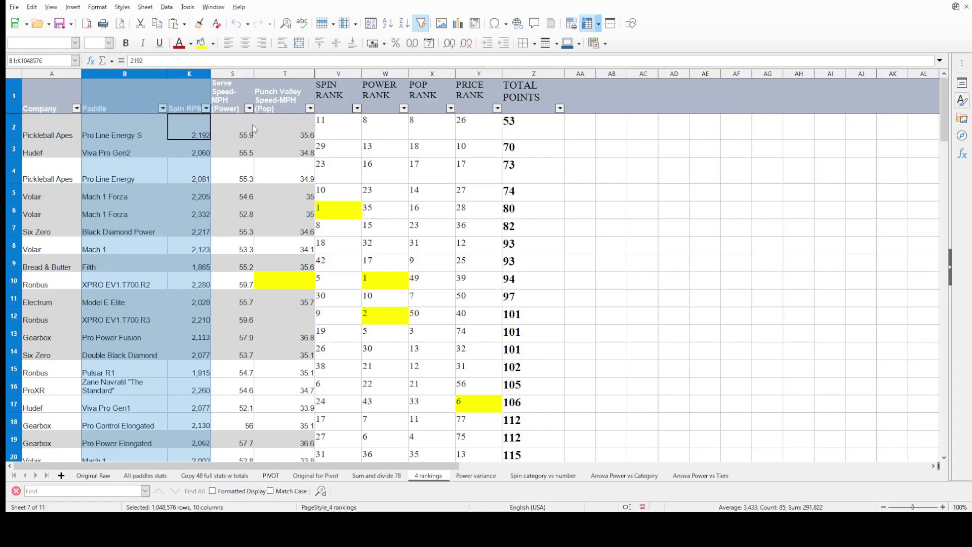
left_click_drag(202, 75, 221, 76)
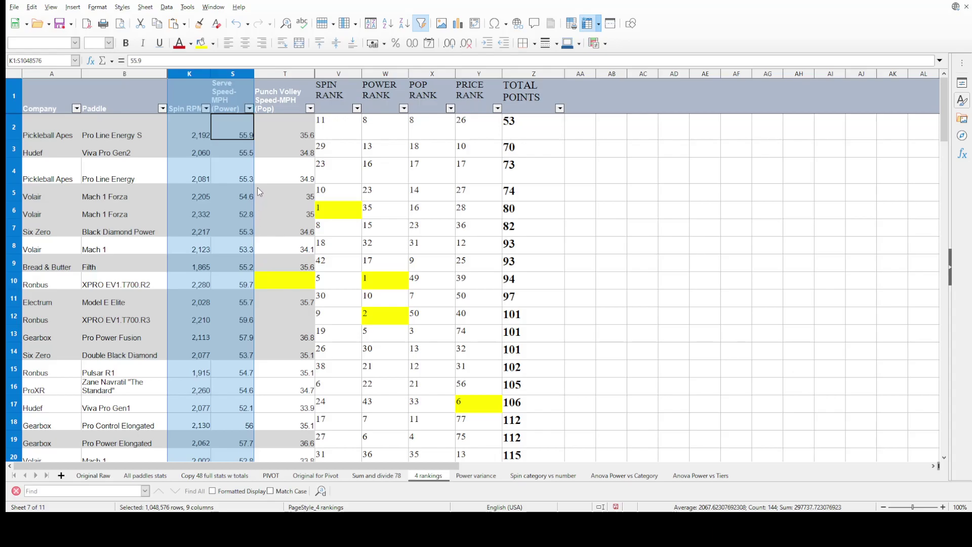
key("alt+o")
key("m")
key("s")
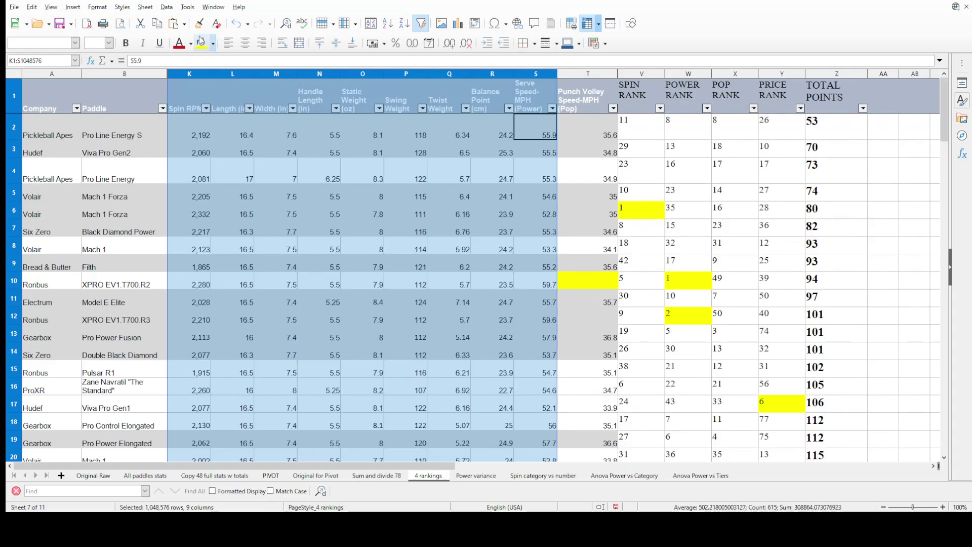
left_click(236, 23)
Unhide columns C through J between Paddle and Spin RPM
left_click_drag(185, 74, 163, 76)
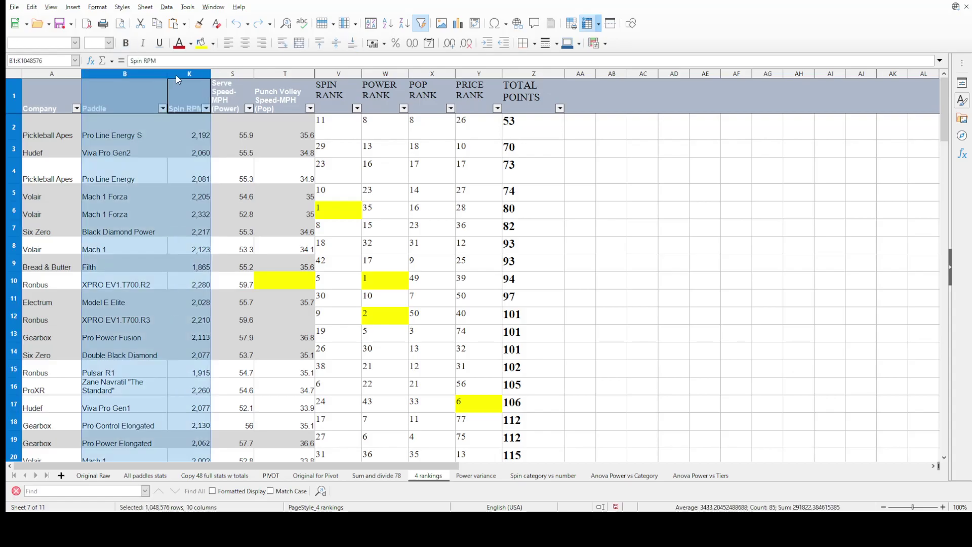
key("ctrl+shift+0")
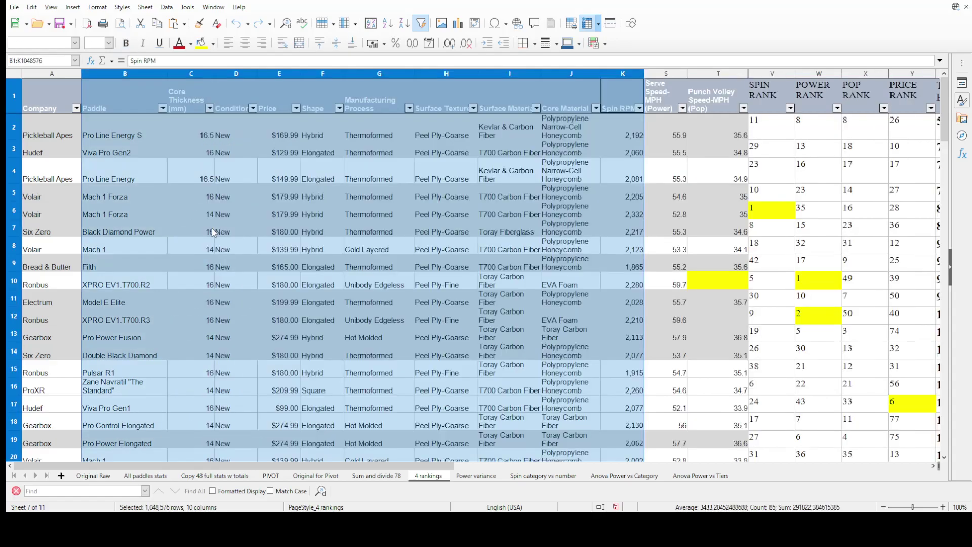
left_click(282, 129)
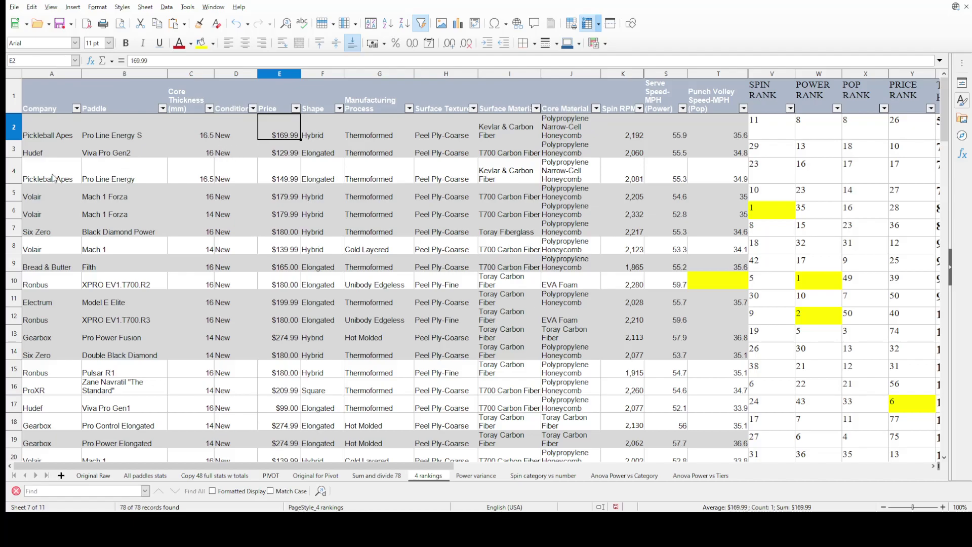
left_click_drag(62, 197, 65, 213)
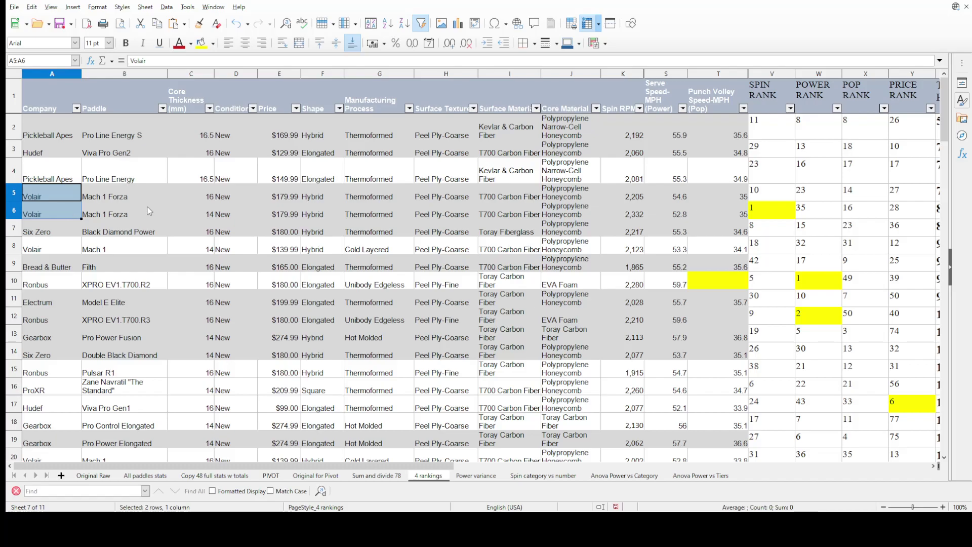
left_click(284, 199)
left_click_drag(285, 198, 286, 234)
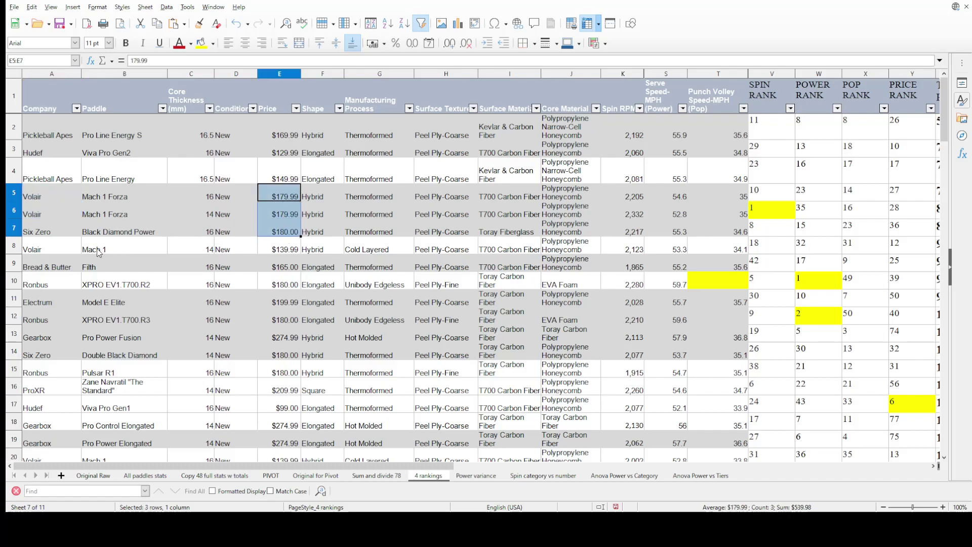
left_click(53, 250)
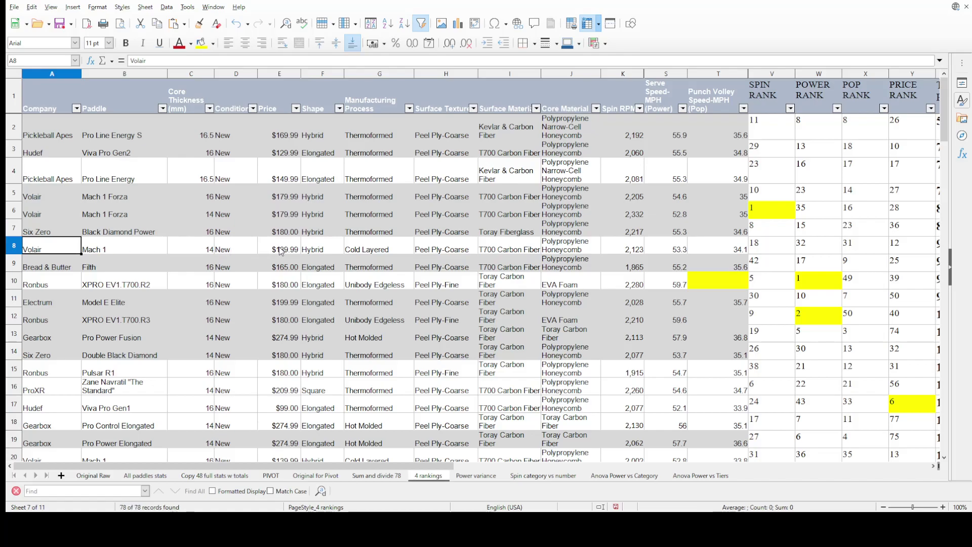
left_click(116, 268)
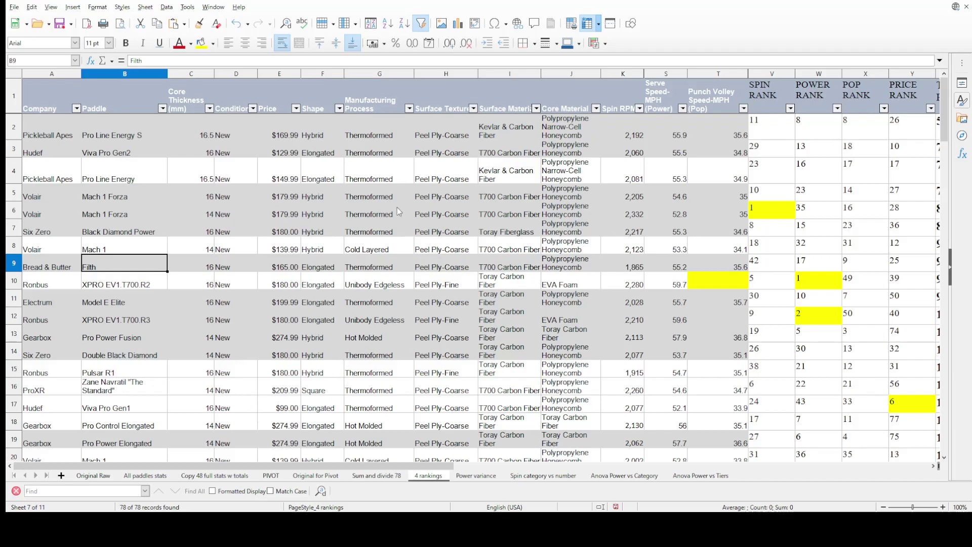
left_click_drag(324, 76, 551, 74)
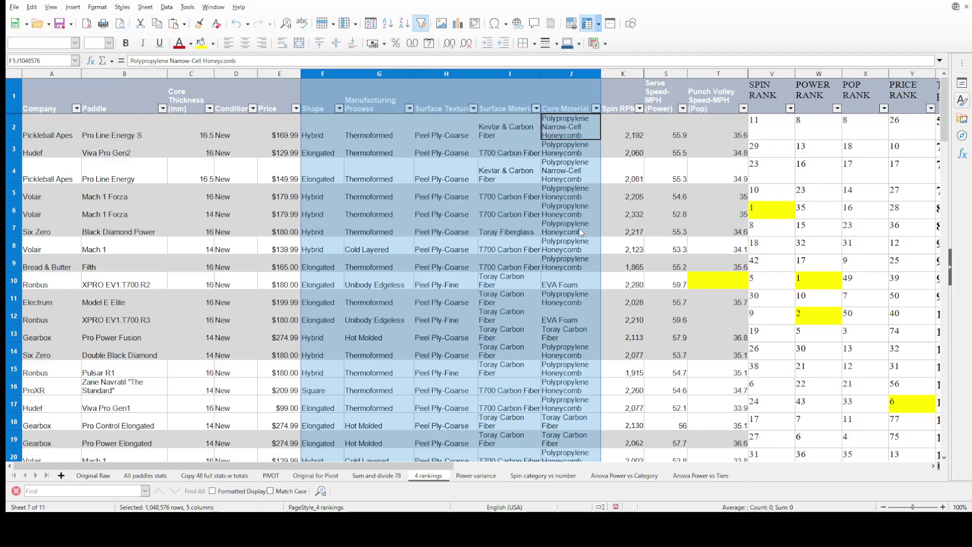
Hide the Shape through Core Material columns and select the top nine paddles' prices
key("ctrl+0")
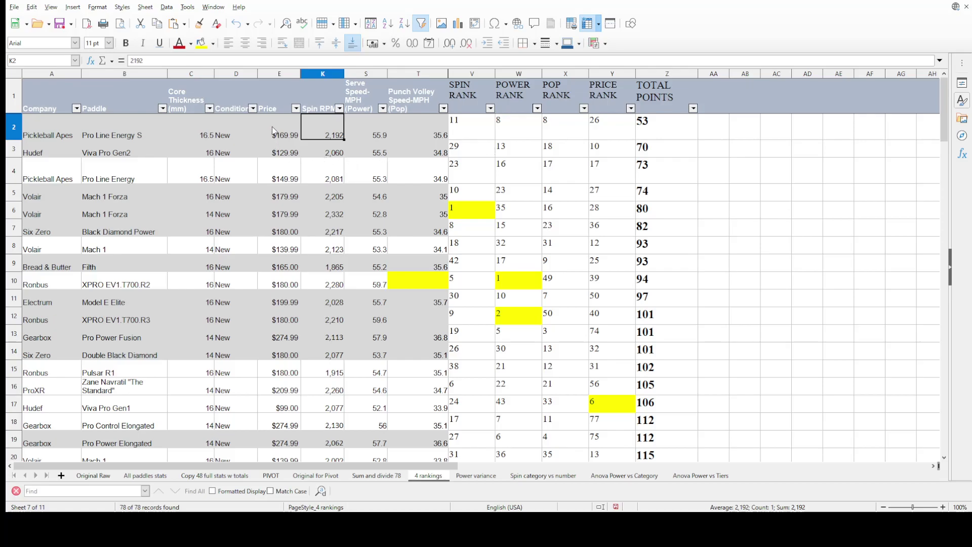
left_click_drag(272, 126, 278, 286)
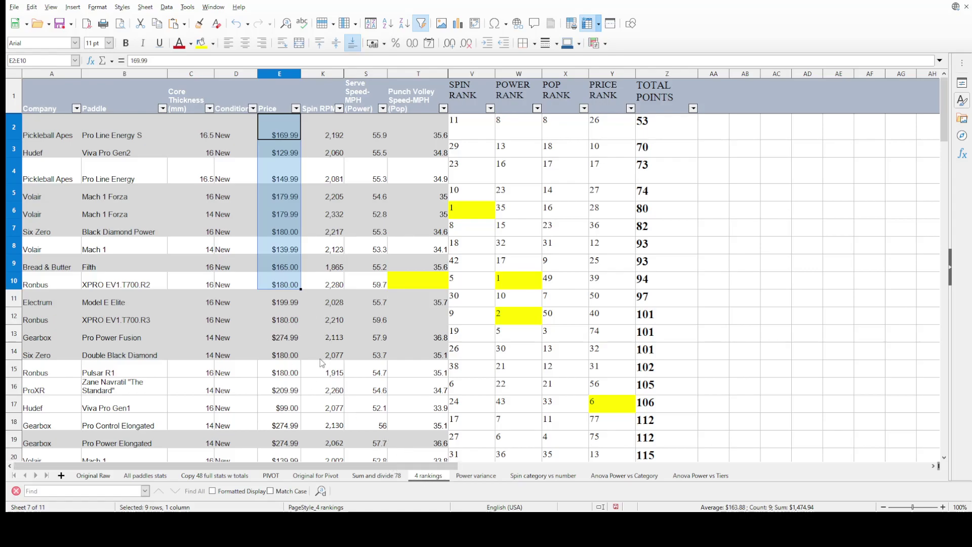
left_click(318, 121)
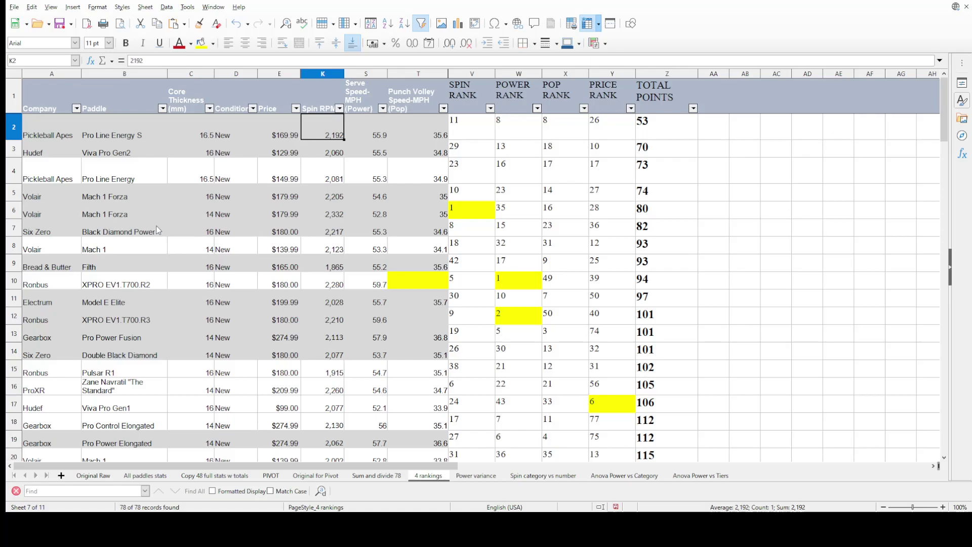
left_click(135, 155)
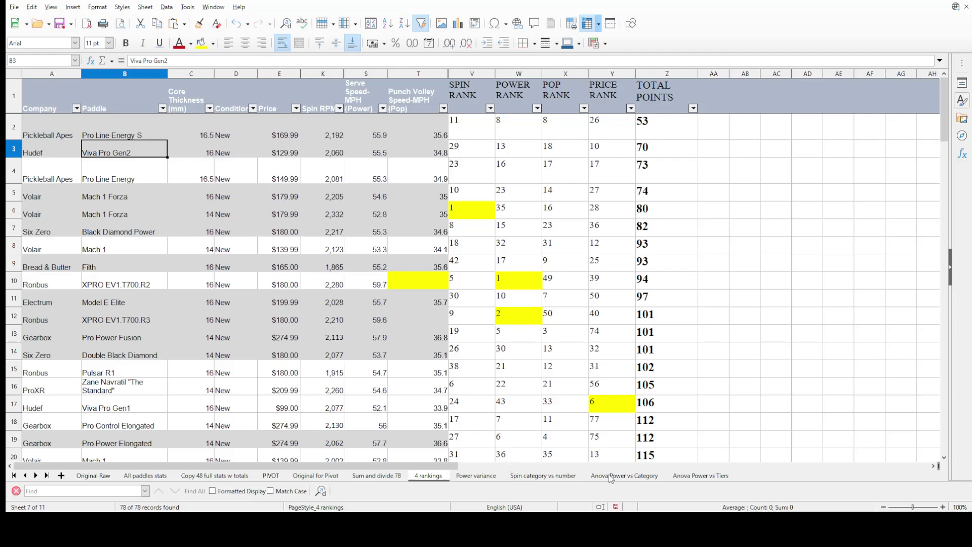
left_click(704, 476)
left_click(631, 474)
left_click(563, 476)
left_click(471, 476)
left_click(429, 475)
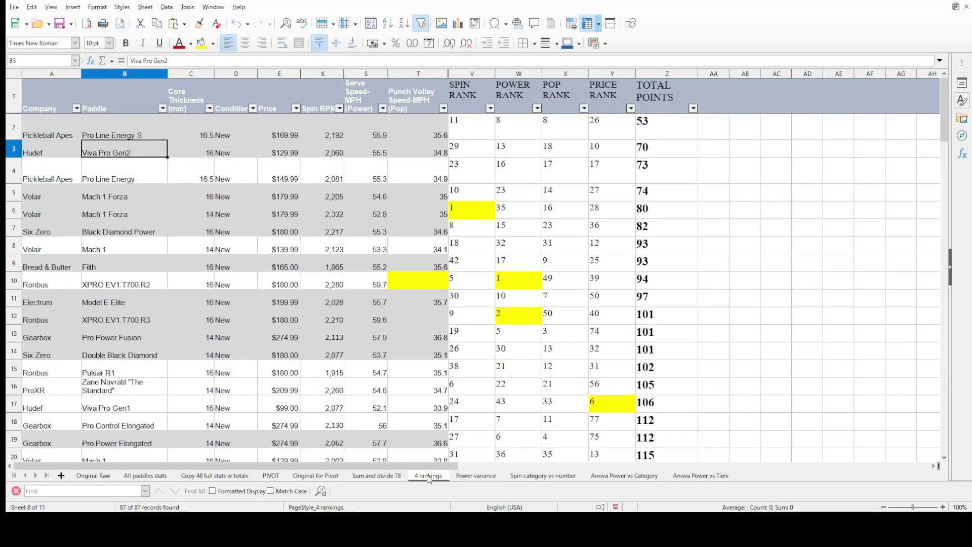